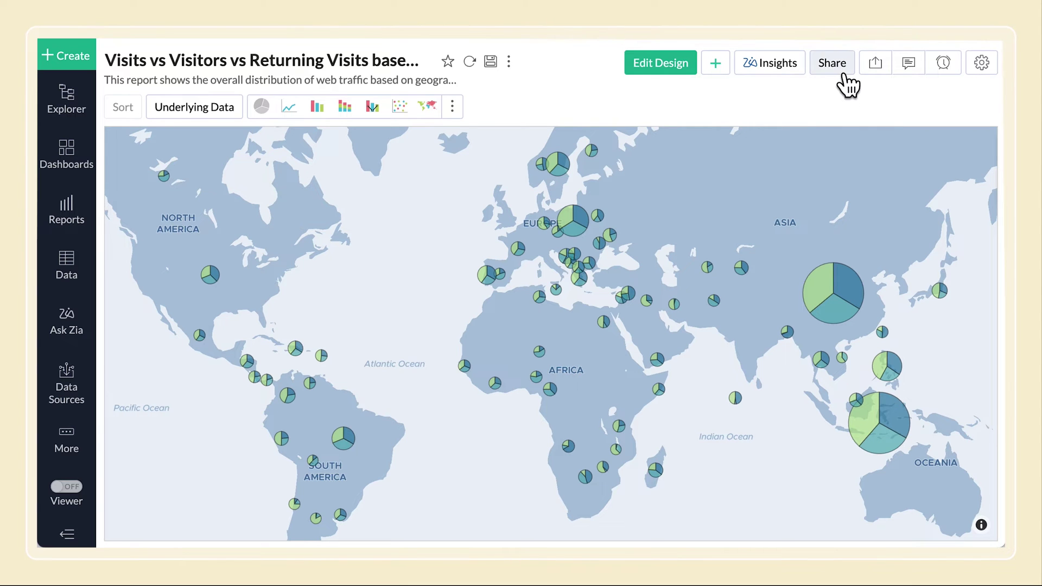
Start a zipped-CSV email and add the Average Web Traffic Bounce Rate and Blog Entrances Monthly Trend views
{"action": "left_click", "coordinate": [838, 68]}
{"action": "mouse_move", "coordinate": [846, 154]}
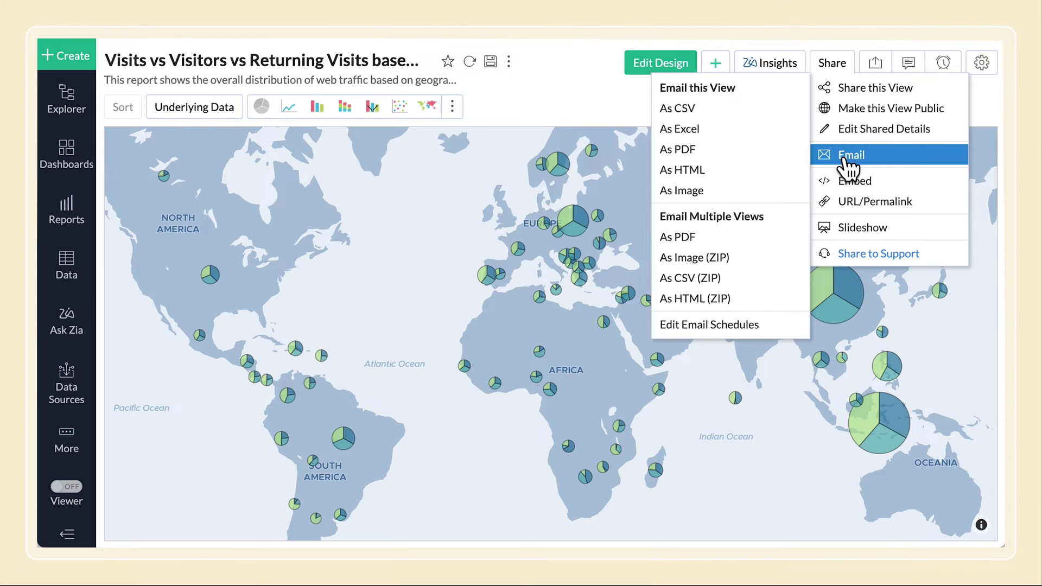
{"action": "left_click", "coordinate": [781, 280]}
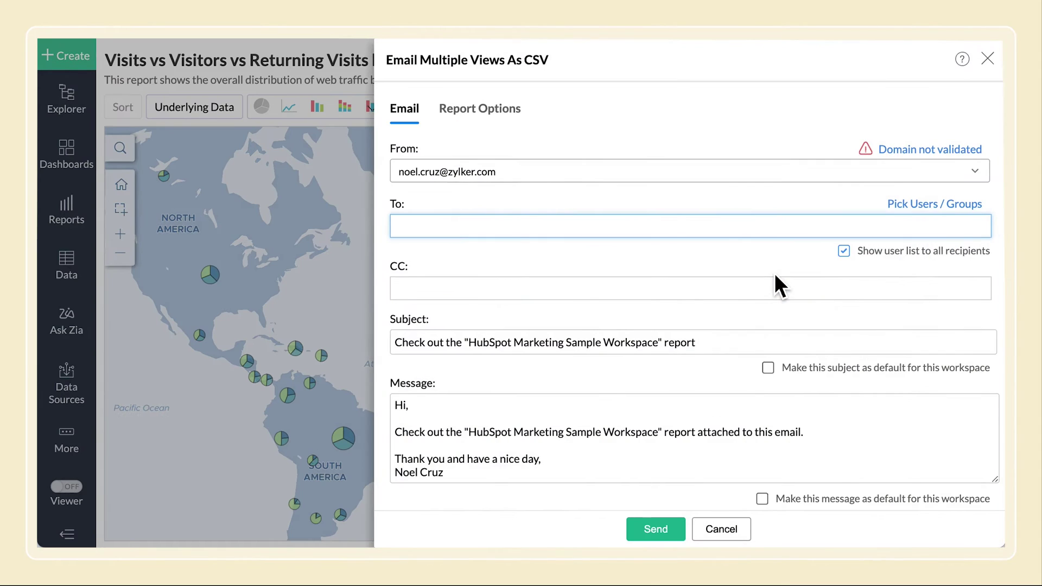
{"action": "left_click", "coordinate": [506, 125]}
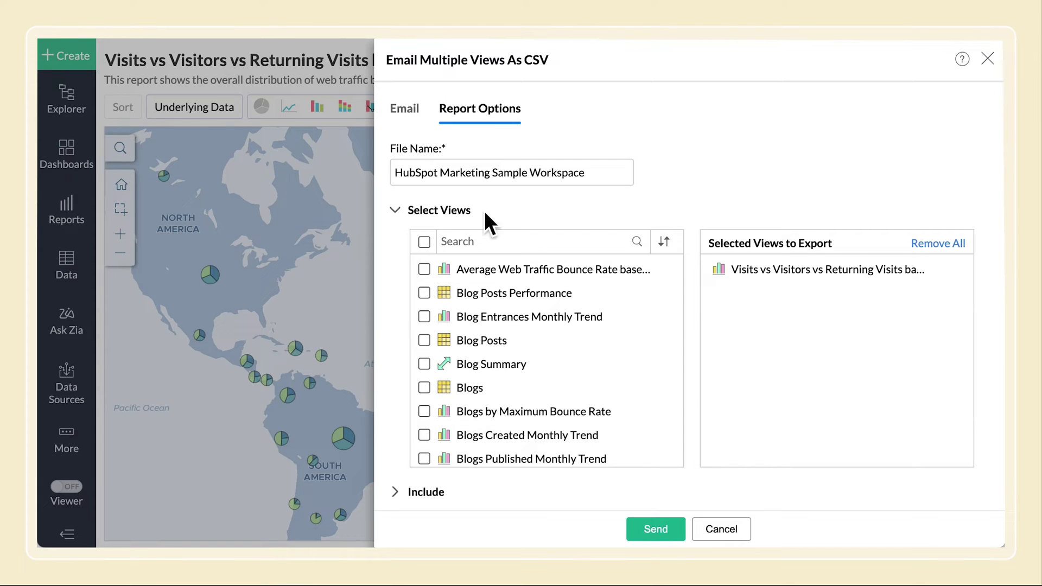
{"action": "left_click", "coordinate": [434, 274]}
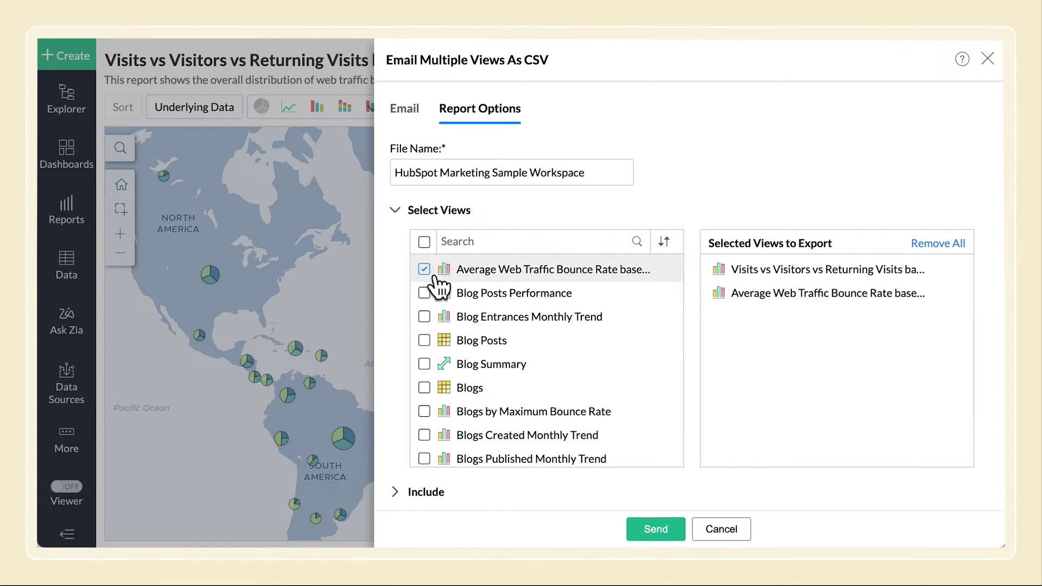
{"action": "left_click", "coordinate": [428, 323]}
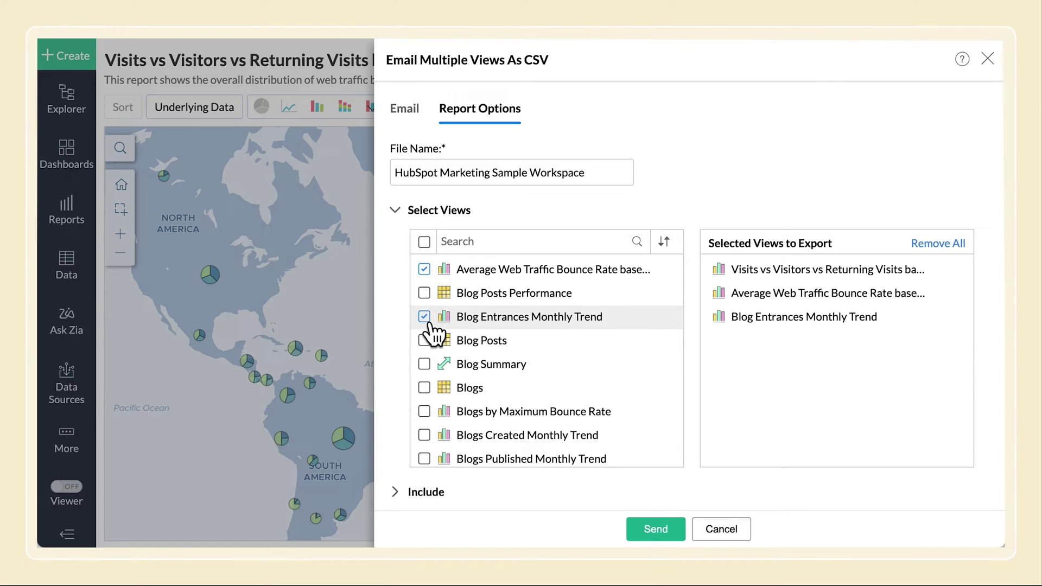
Password-protect the CSV attachment, entering the password and retyping it to confirm
{"action": "scroll", "coordinate": [397, 320], "scroll_direction": "down", "scroll_amount": 2}
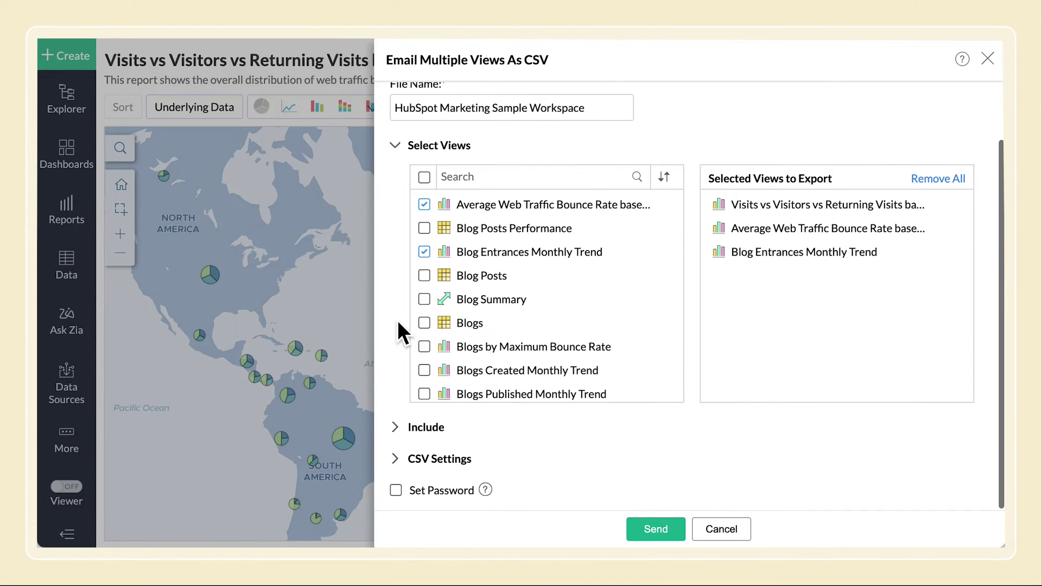
{"action": "left_click", "coordinate": [398, 491]}
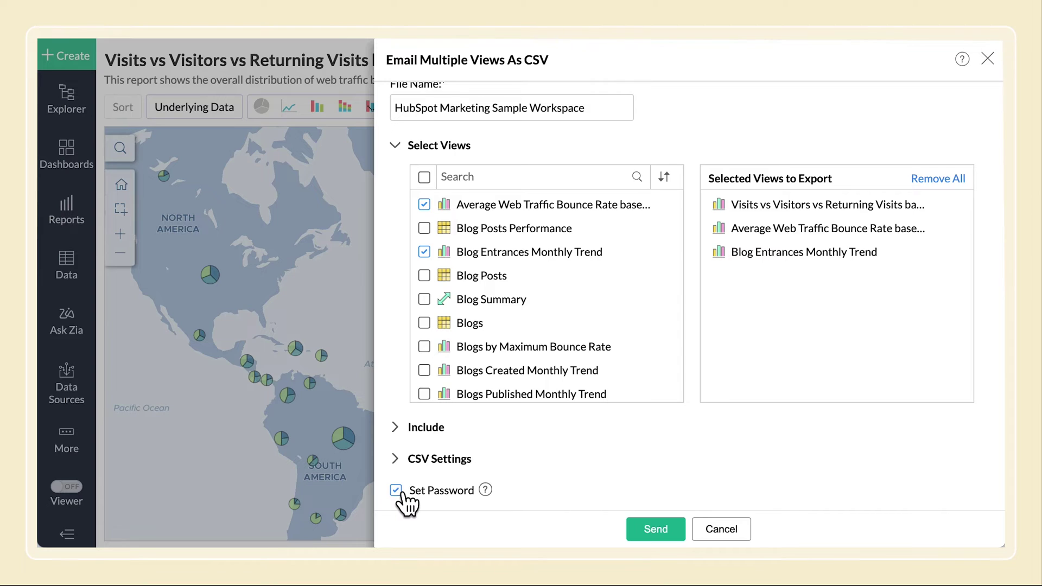
{"action": "scroll", "coordinate": [401, 493], "scroll_direction": "down", "scroll_amount": 2}
{"action": "type", "text": "123456"}
{"action": "left_click", "coordinate": [531, 485]}
{"action": "type", "text": "123456"}
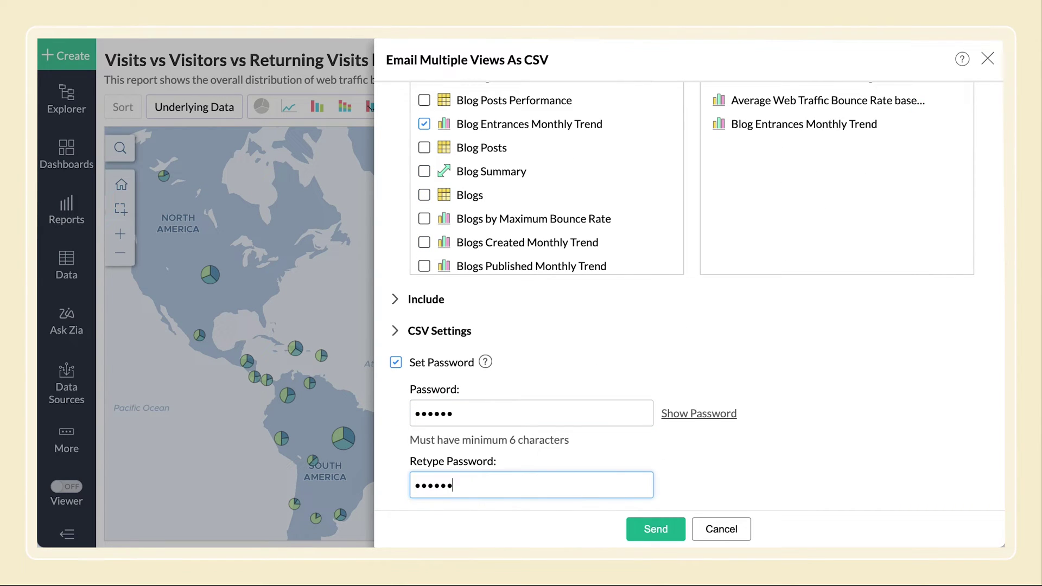
{"action": "scroll", "coordinate": [459, 491], "scroll_direction": "up", "scroll_amount": 5}
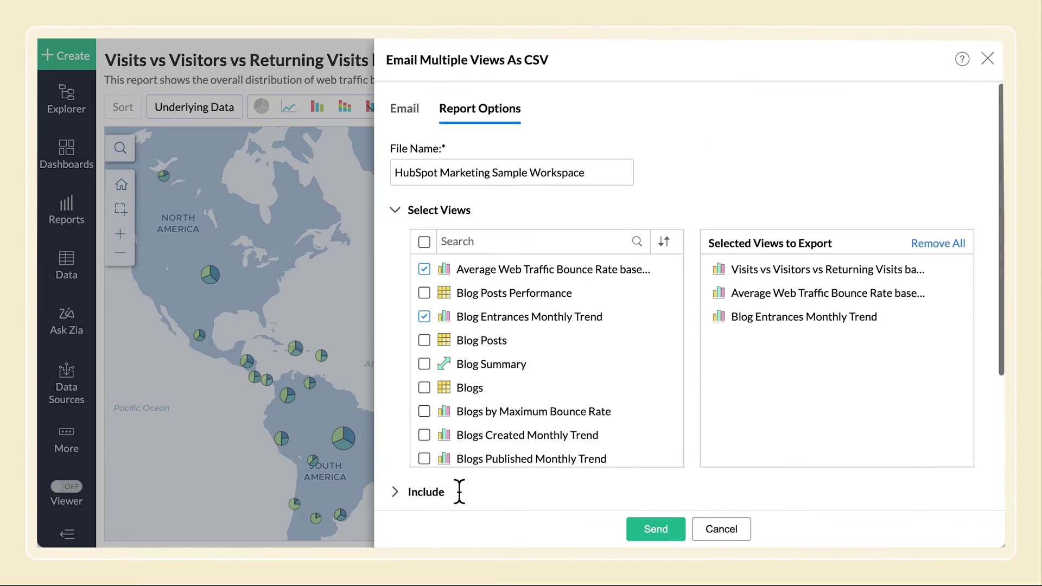
Set the email's sender to the Zoho Analytics notifications address
{"action": "left_click", "coordinate": [418, 120]}
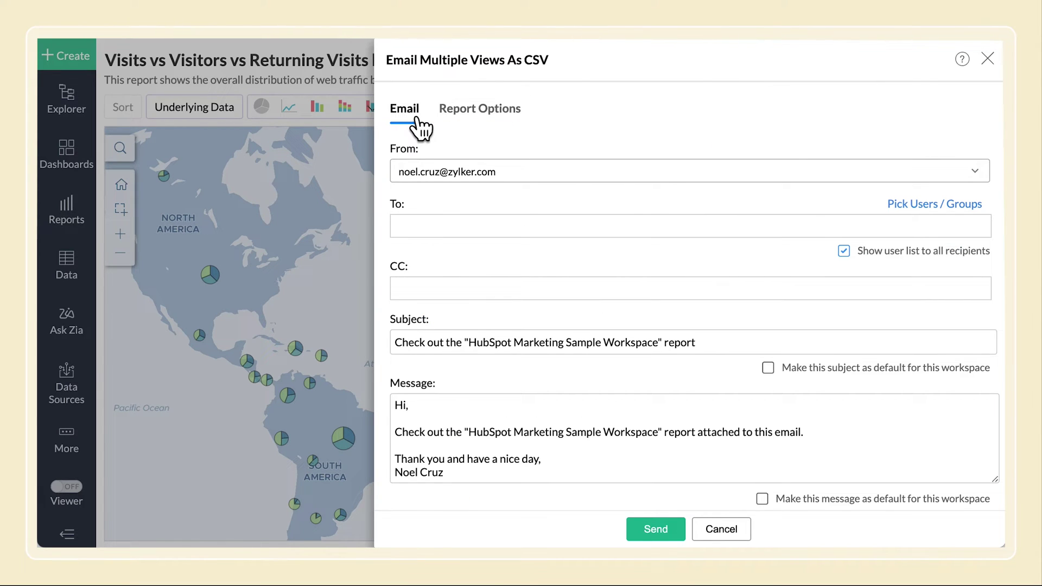
{"action": "left_click", "coordinate": [451, 169]}
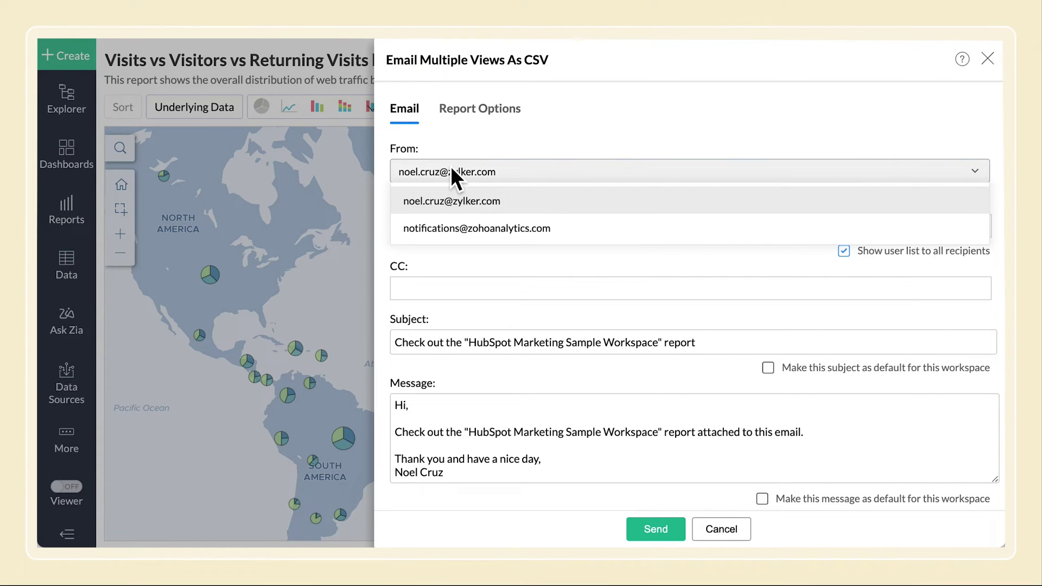
{"action": "left_click", "coordinate": [450, 229]}
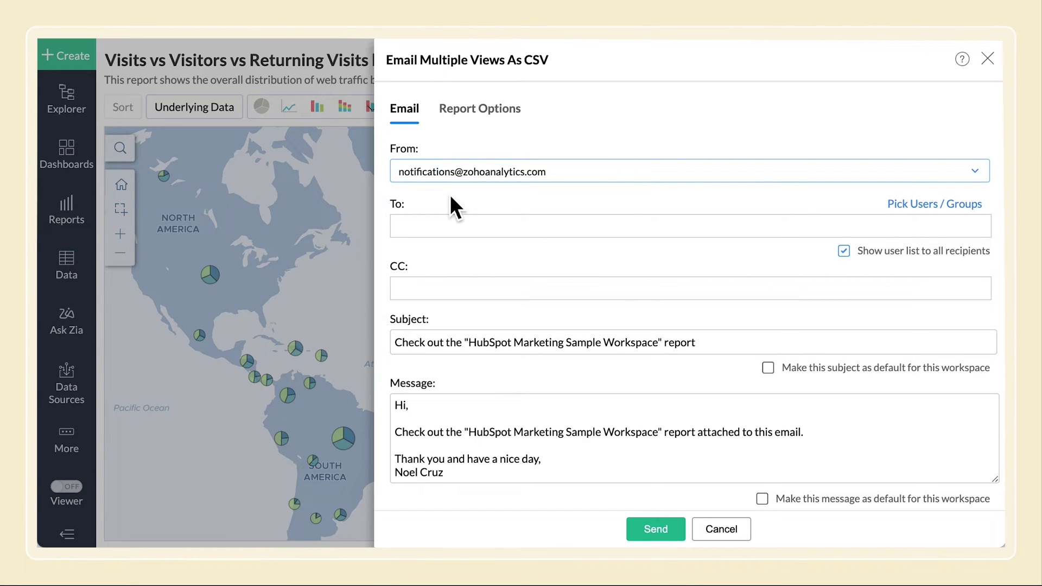
{"action": "left_click", "coordinate": [450, 176]}
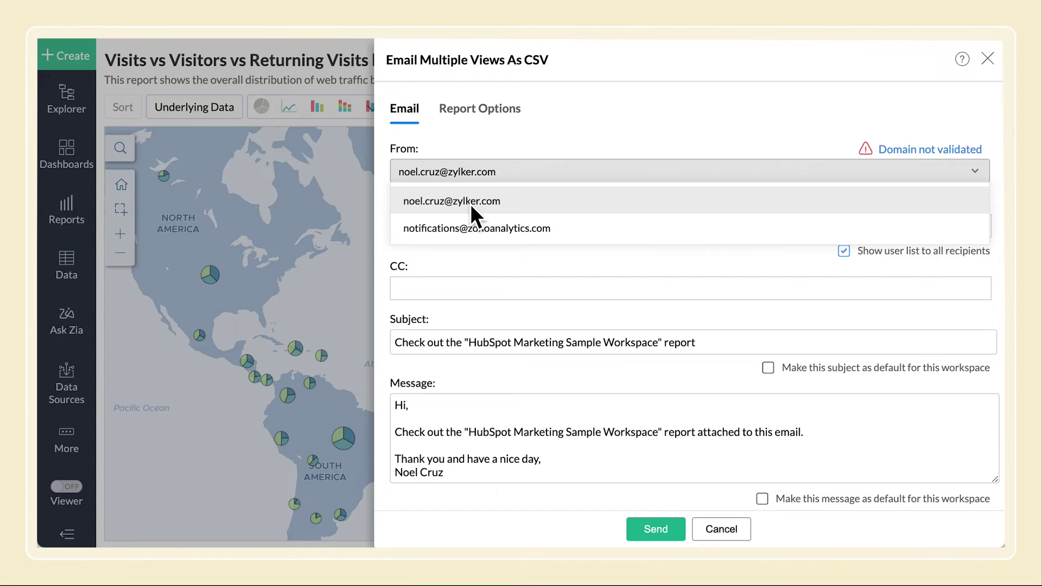
{"action": "left_click", "coordinate": [481, 228]}
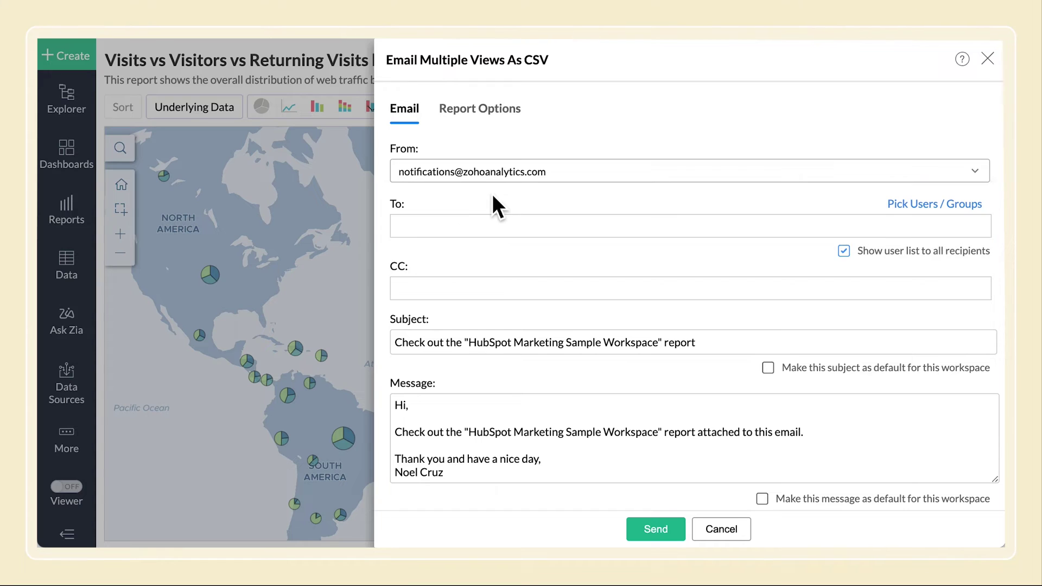
Add a colleague as recipient, let all recipients see the list, and add a CC colleague
{"action": "left_click", "coordinate": [483, 227]}
{"action": "type", "text": "j"}
{"action": "left_click", "coordinate": [494, 244]}
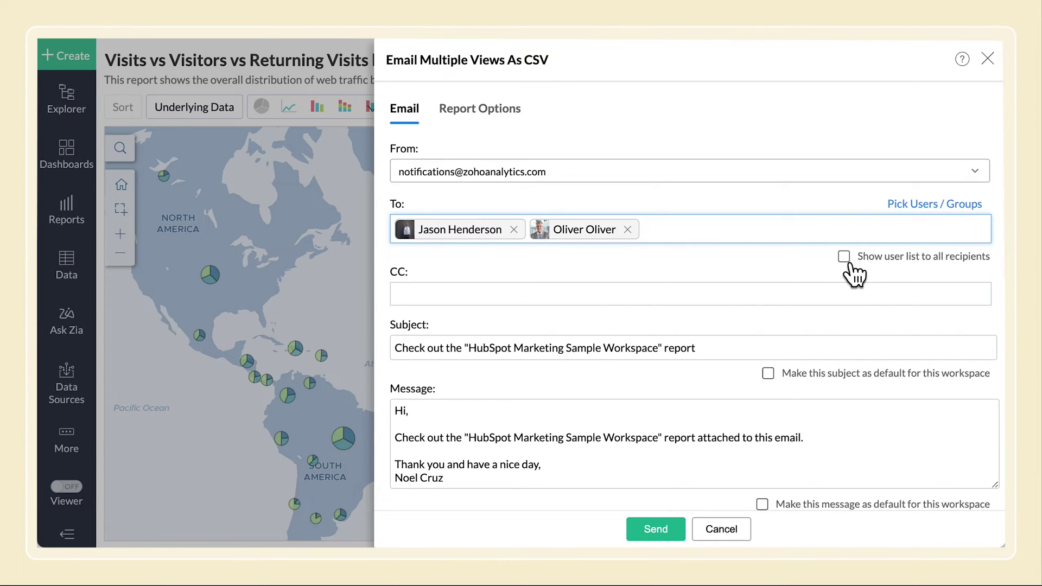
{"action": "left_click", "coordinate": [848, 261]}
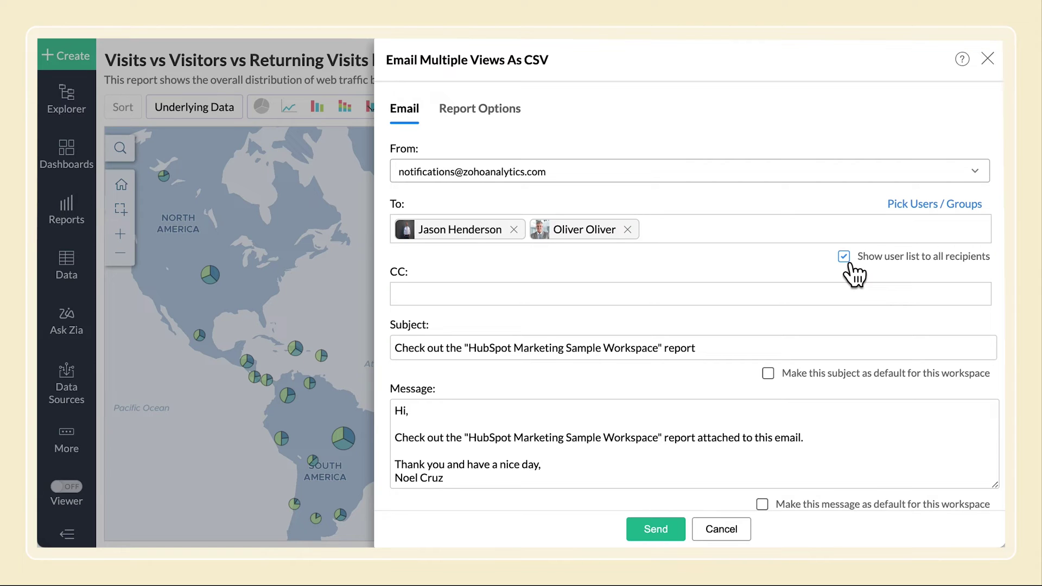
{"action": "left_click", "coordinate": [817, 291]}
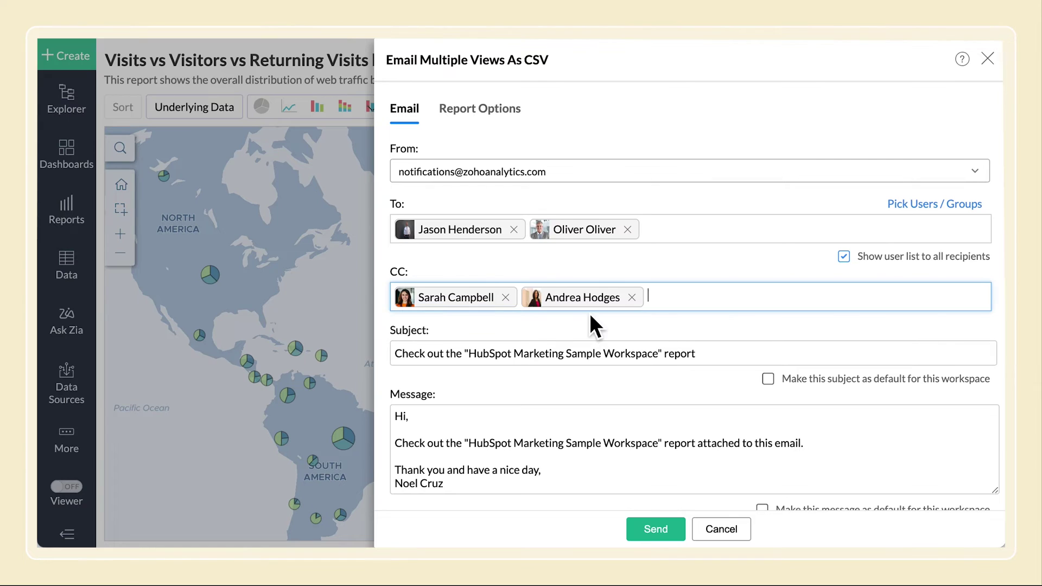
Replace the workspace name with the report name in subject and message, making both workspace defaults
{"action": "left_click_drag", "start_coordinate": [469, 358], "coordinate": [660, 363]}
{"action": "type", "text": "Visits vs Visitors vs Returning Visits based on Location"}
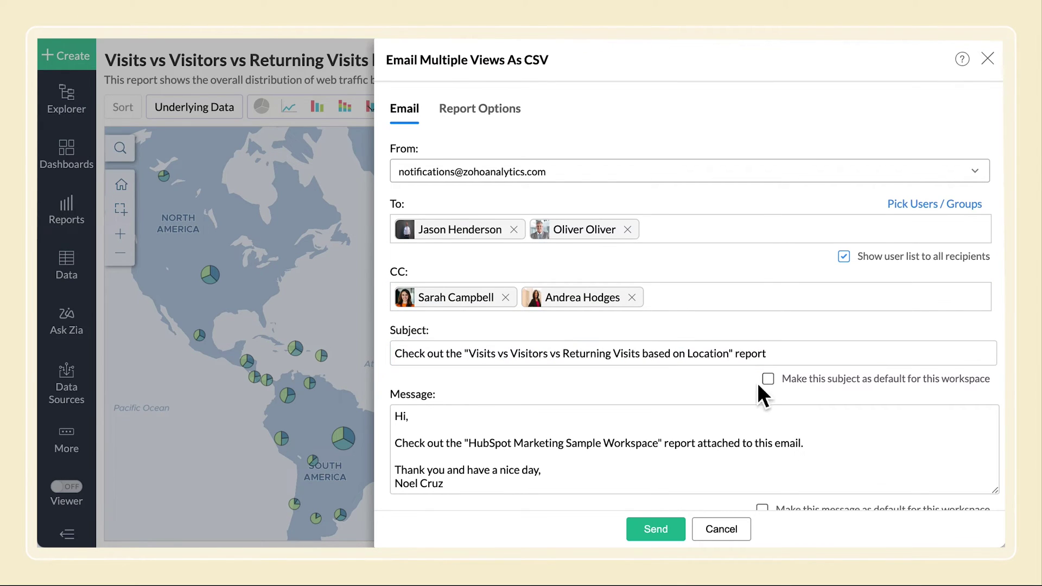
{"action": "left_click", "coordinate": [769, 380]}
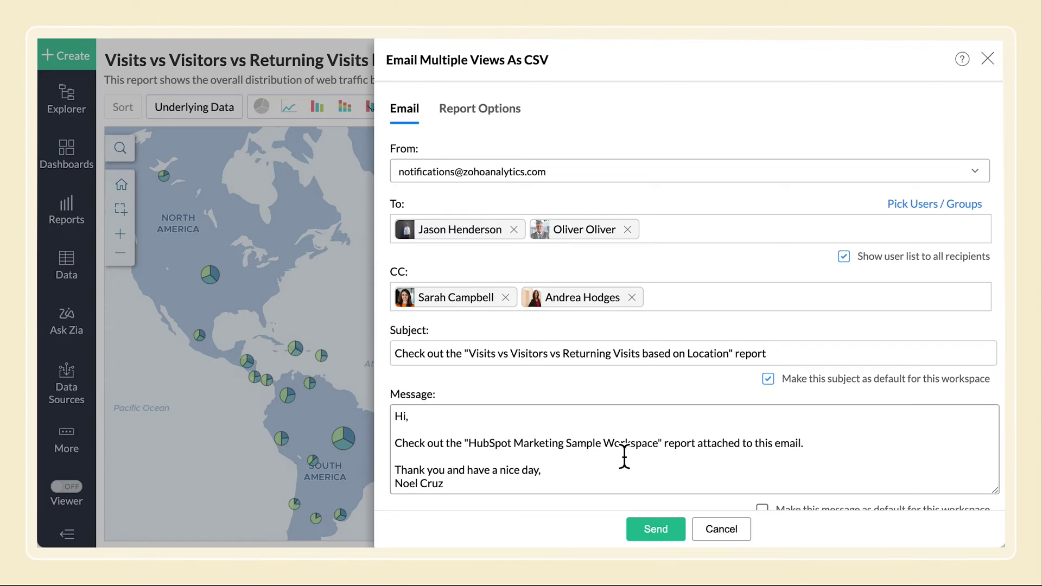
{"action": "left_click_drag", "start_coordinate": [469, 444], "coordinate": [656, 444]}
{"action": "type", "text": "Visits vs Visitors vs Returning Visits based on Location"}
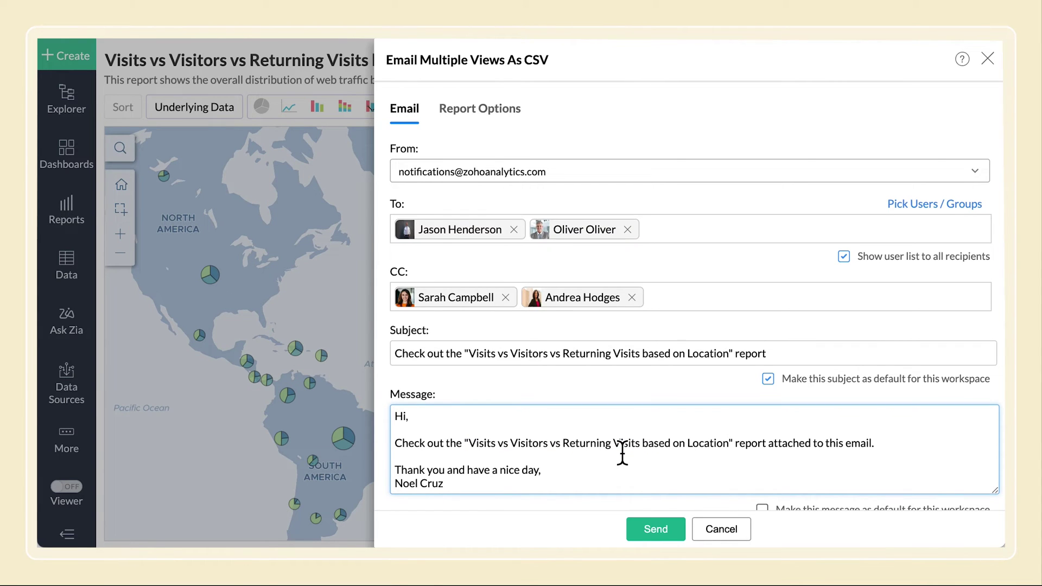
{"action": "scroll", "coordinate": [622, 453], "scroll_direction": "down", "scroll_amount": 2}
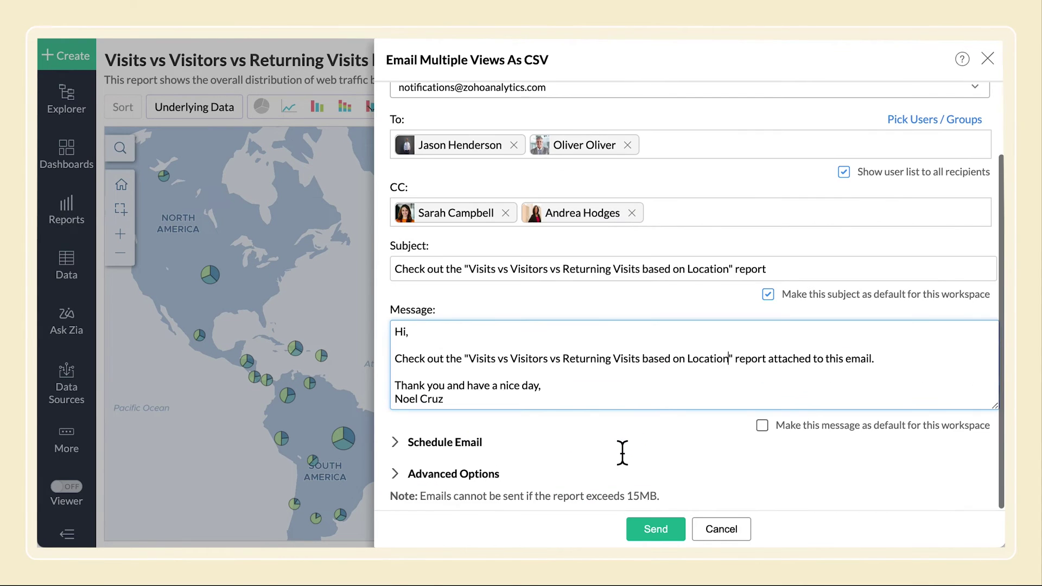
{"action": "left_click", "coordinate": [763, 426]}
Expand Schedule Email and open the schedule frequency list, still set to None
{"action": "left_click", "coordinate": [470, 443]}
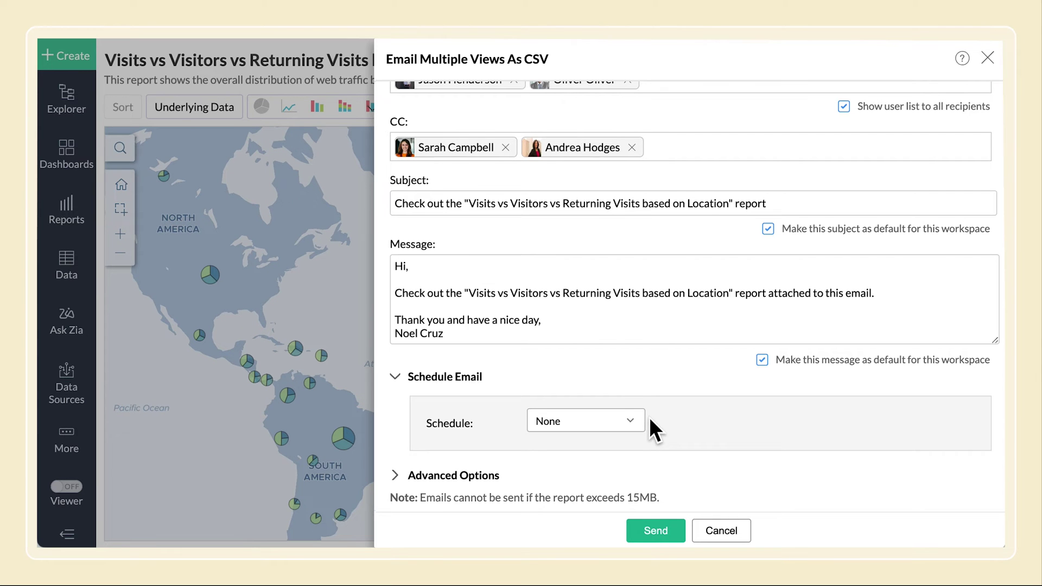
{"action": "left_click", "coordinate": [628, 422]}
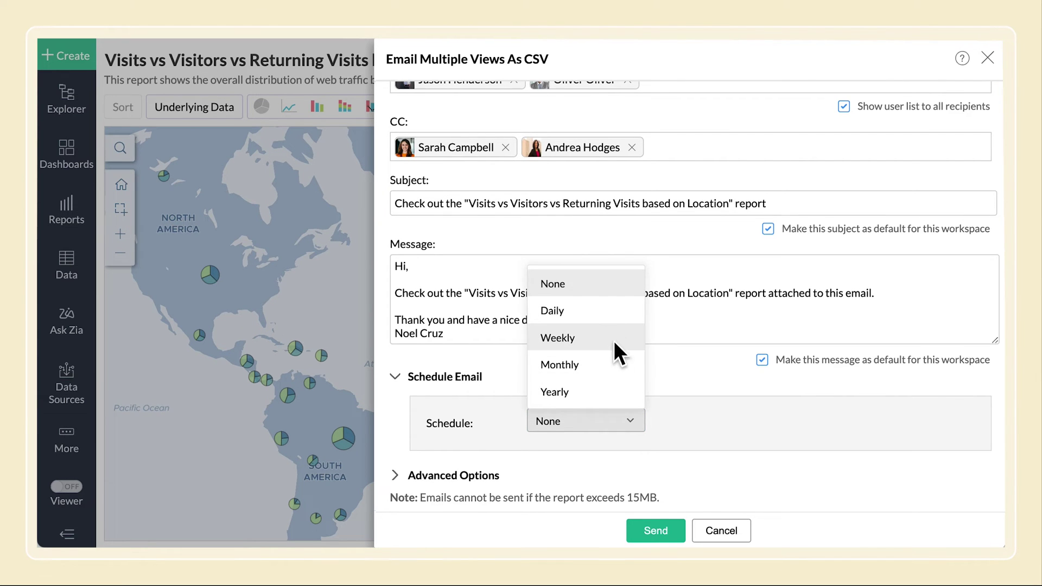
Schedule the email yearly, every 1 year, 1st Monday of Apr, Aug and Oct at 10:00
{"action": "left_click", "coordinate": [609, 391]}
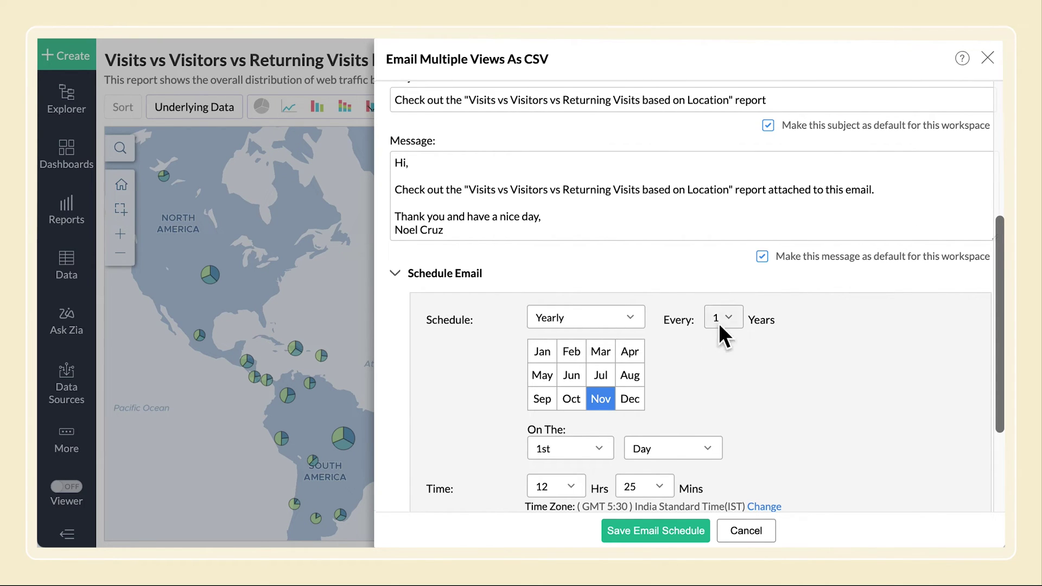
{"action": "left_click", "coordinate": [719, 326]}
{"action": "left_click", "coordinate": [721, 346]}
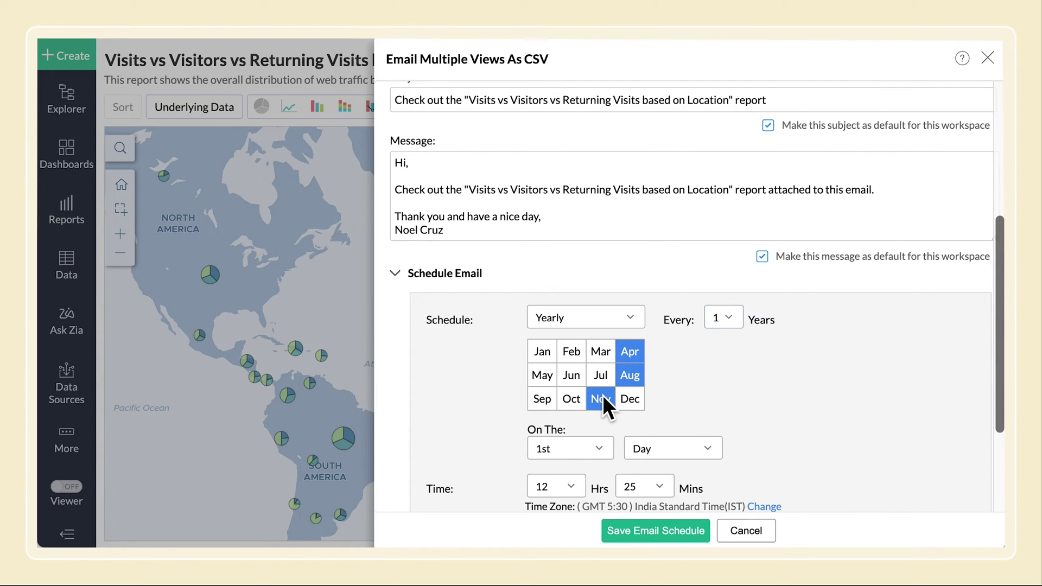
{"action": "left_click", "coordinate": [577, 399]}
{"action": "left_click", "coordinate": [630, 448]}
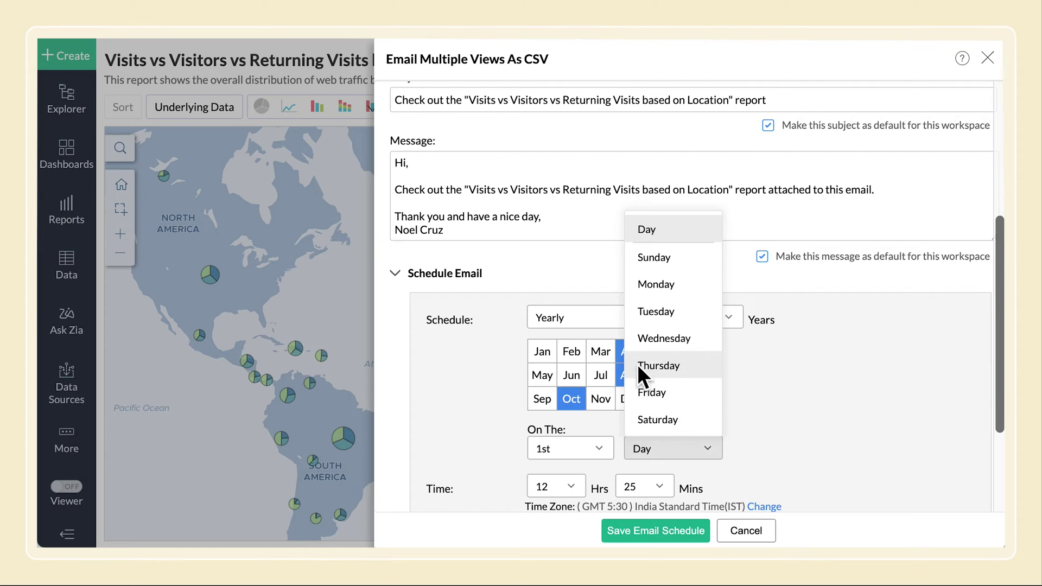
{"action": "left_click", "coordinate": [642, 284]}
{"action": "left_click", "coordinate": [580, 481]}
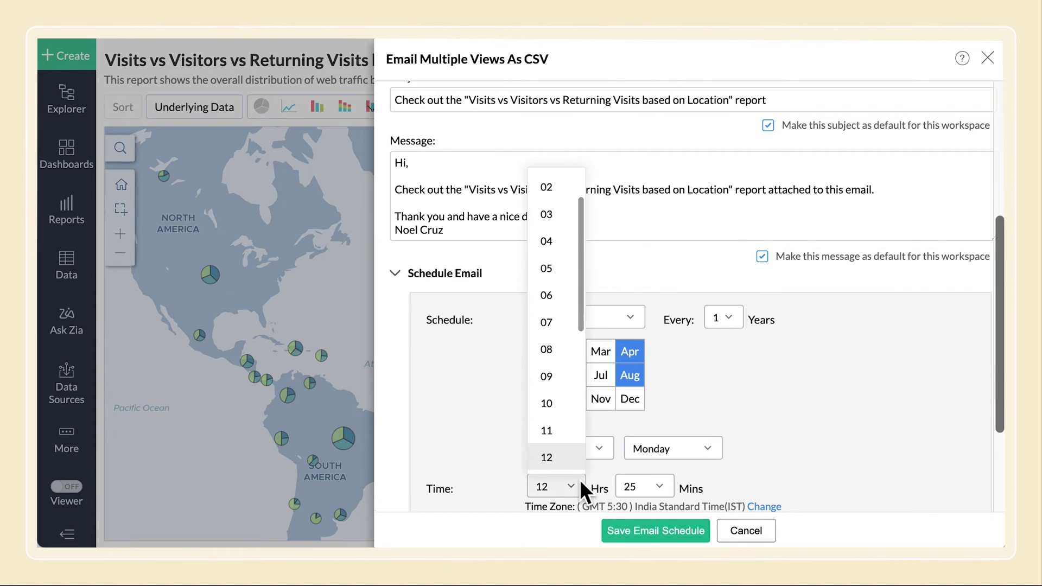
{"action": "left_click", "coordinate": [575, 408]}
{"action": "left_click", "coordinate": [624, 482]}
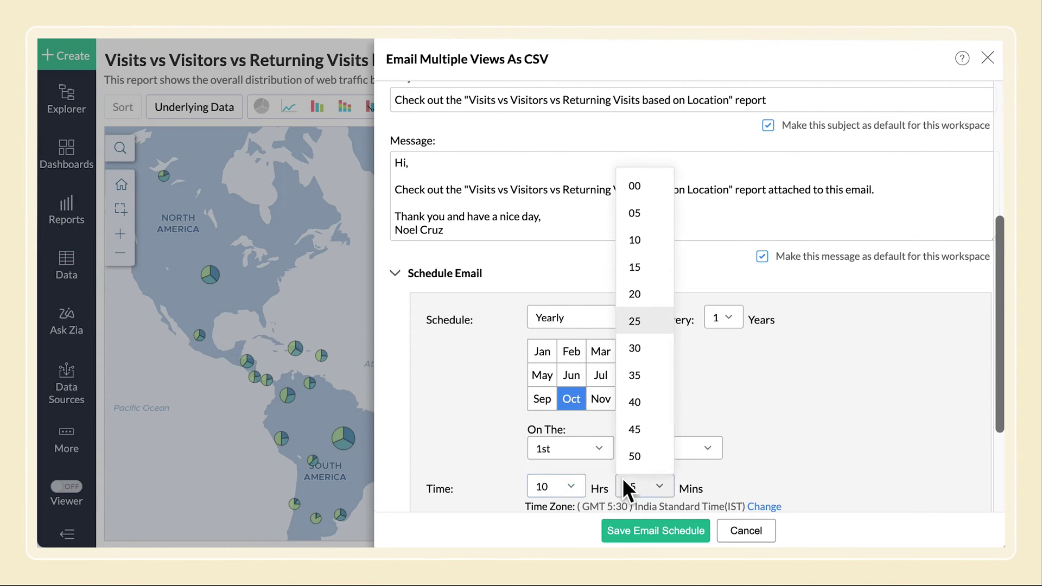
{"action": "left_click", "coordinate": [623, 187]}
{"action": "scroll", "coordinate": [657, 403], "scroll_direction": "down", "scroll_amount": 3}
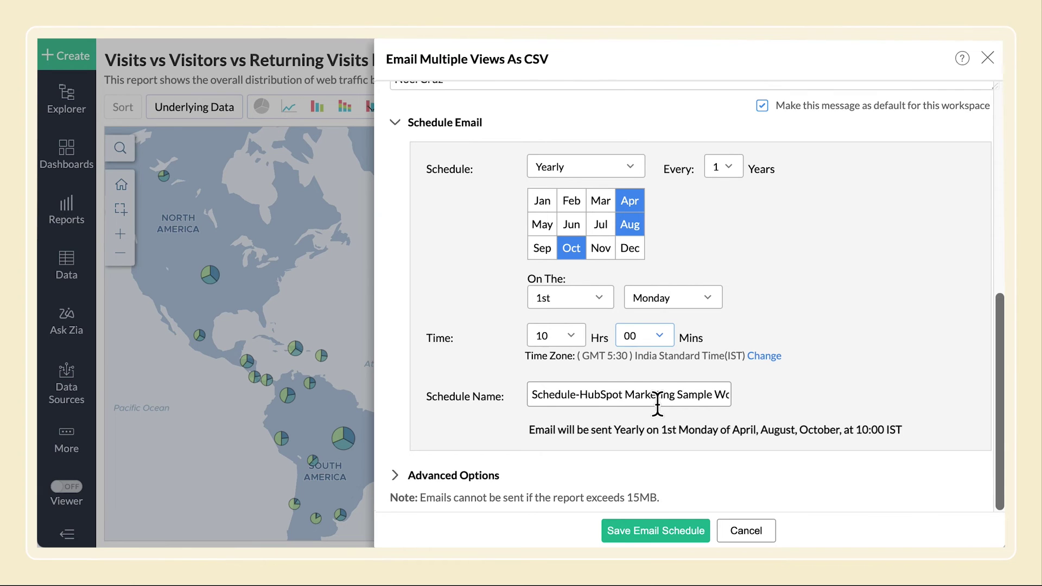
Enable share filters, default user filters, skip-empty-report and sent-time-in-subject, then save the schedule
{"action": "left_click", "coordinate": [395, 474]}
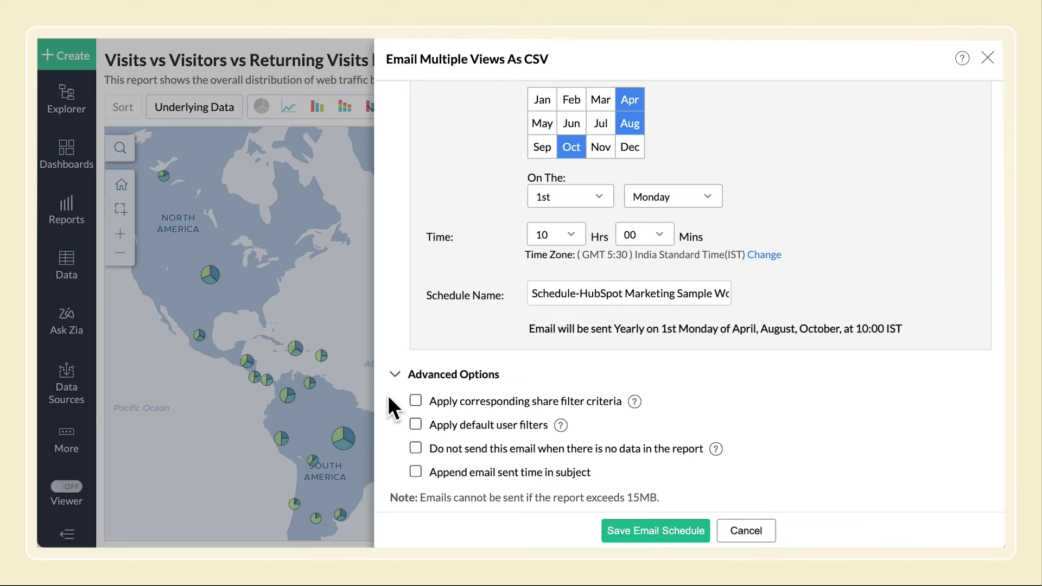
{"action": "left_click", "coordinate": [418, 401]}
{"action": "left_click", "coordinate": [417, 425]}
{"action": "left_click", "coordinate": [416, 448]}
{"action": "left_click", "coordinate": [416, 472]}
{"action": "left_click", "coordinate": [679, 531]}
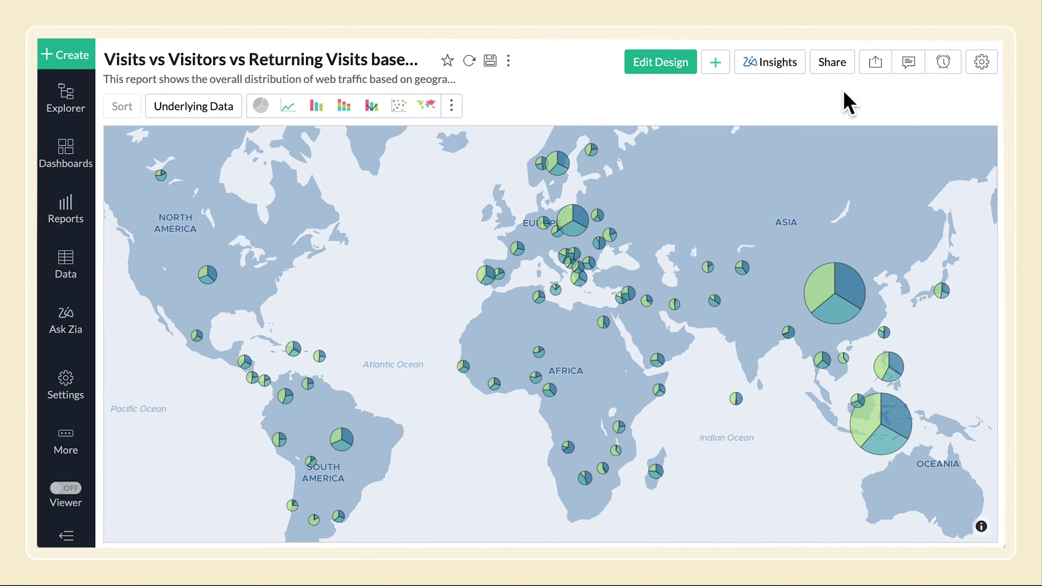
Open the report's Manage Email Schedules page via Share > Email > Edit Email Schedules
{"action": "left_click", "coordinate": [832, 61]}
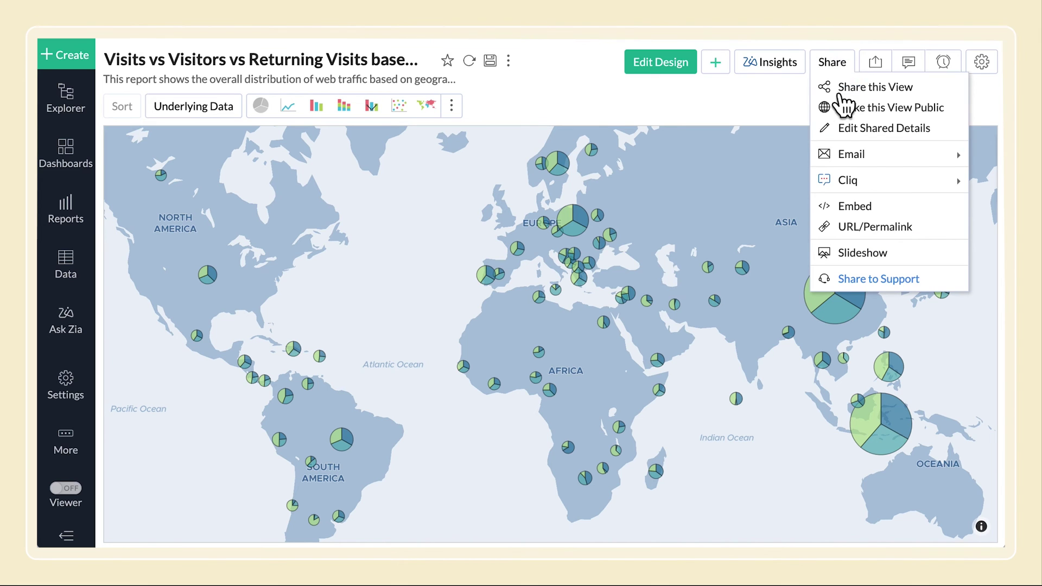
{"action": "mouse_move", "coordinate": [839, 158]}
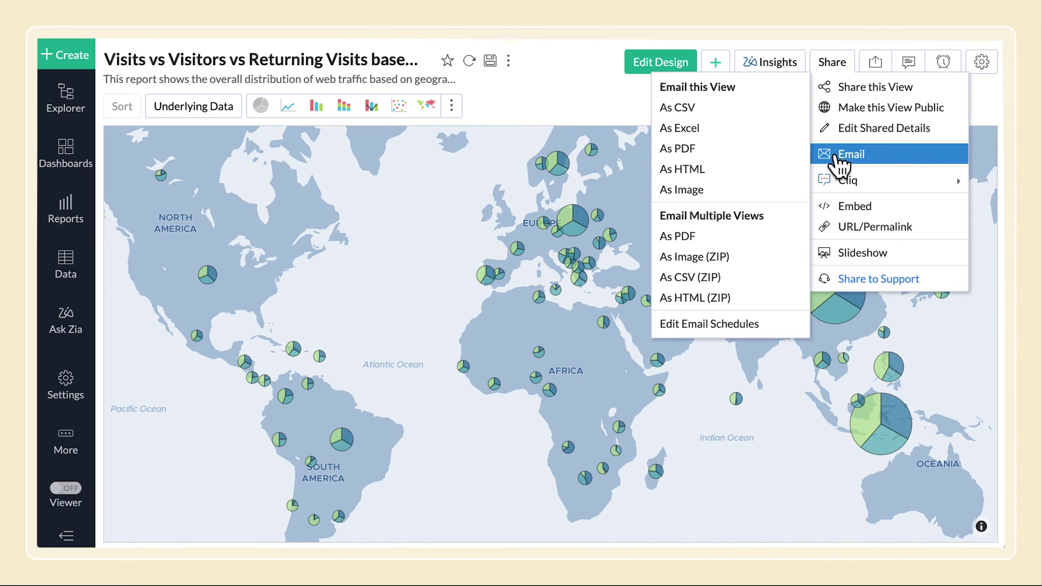
{"action": "left_click", "coordinate": [769, 333]}
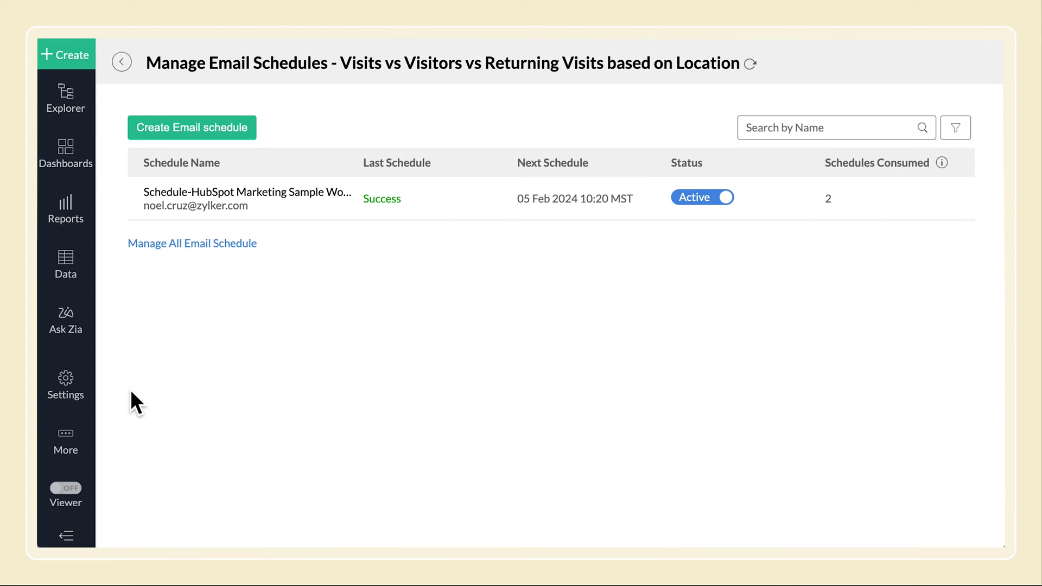
Show the workspace settings' Email Schedules list with the one active schedule
{"action": "left_click", "coordinate": [55, 395]}
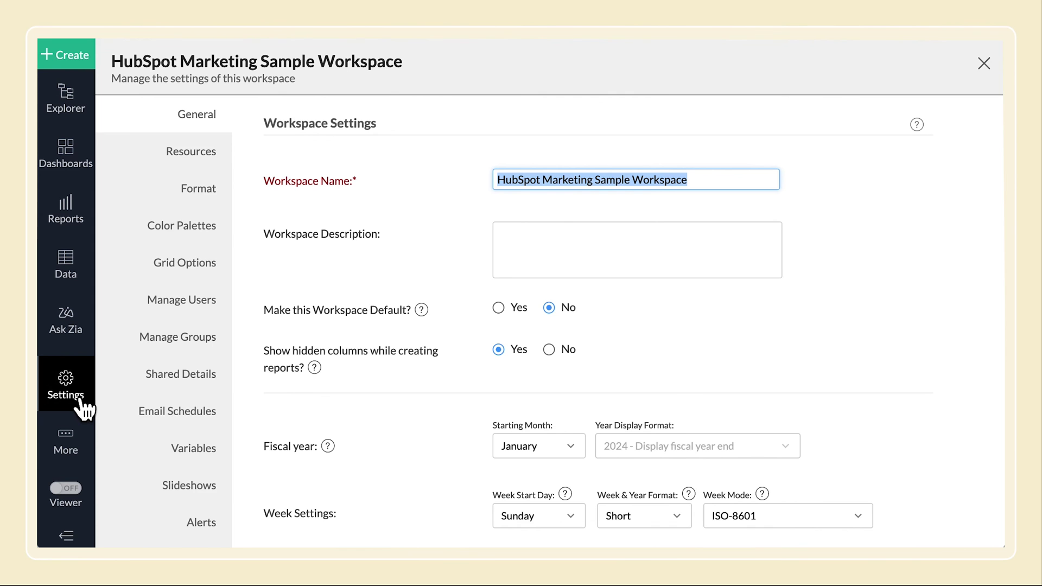
{"action": "left_click", "coordinate": [127, 427]}
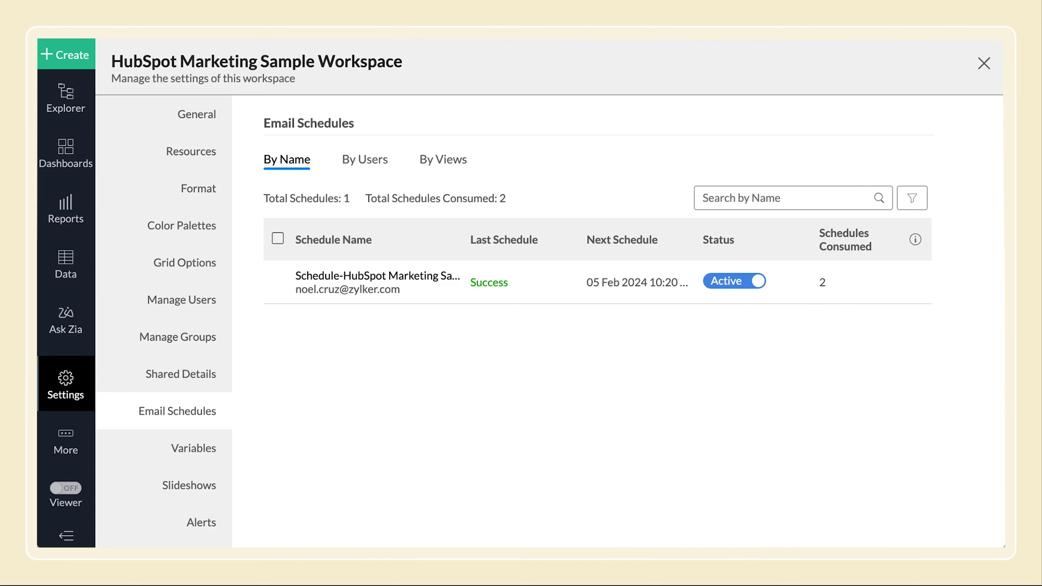
{"action": "mouse_move", "coordinate": [831, 306]}
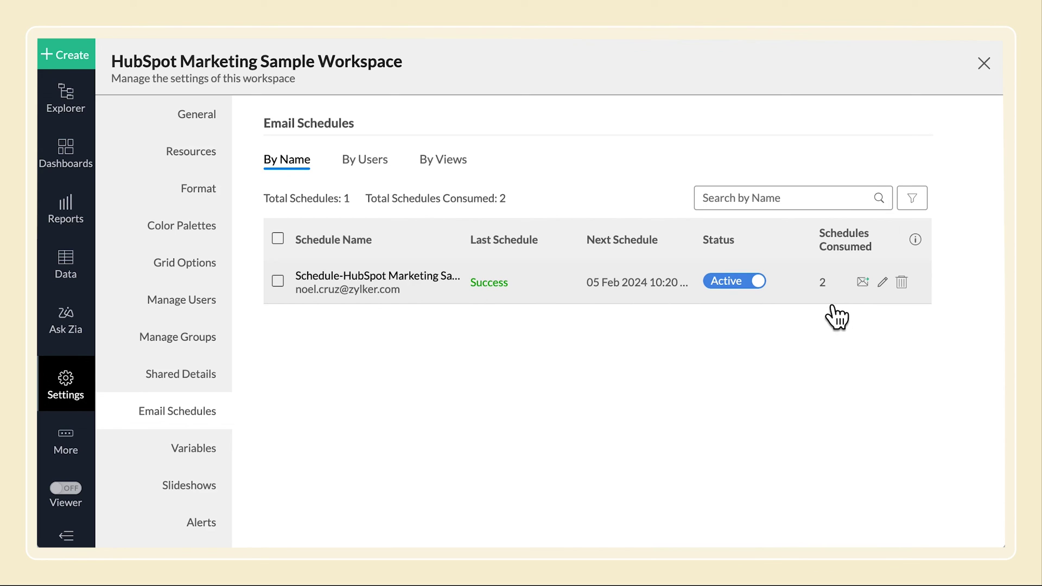
Toggle the schedule's Status off, on, and off again, leaving it Inactive
{"action": "left_click", "coordinate": [765, 287]}
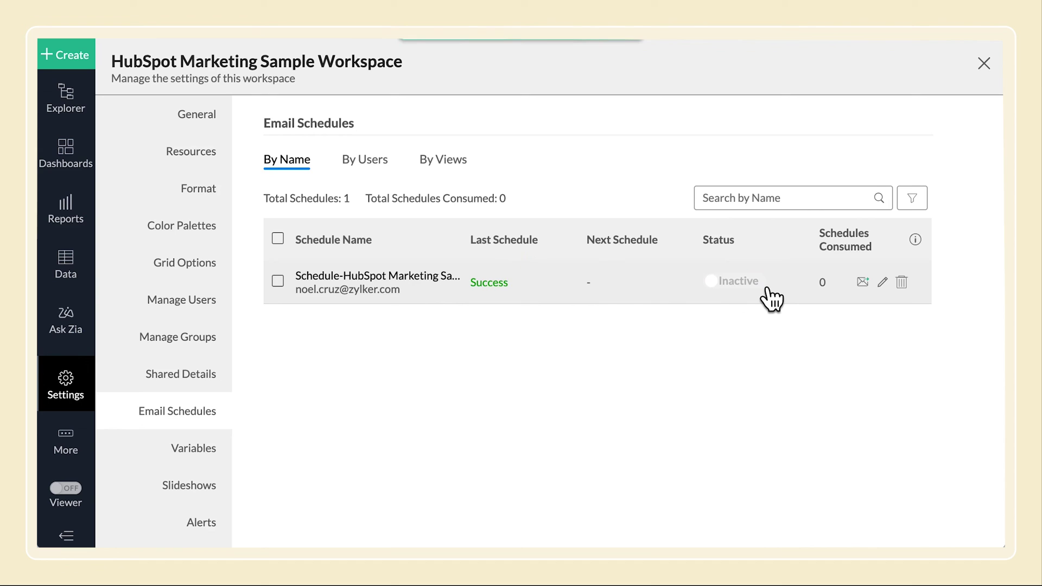
{"action": "left_click", "coordinate": [765, 288]}
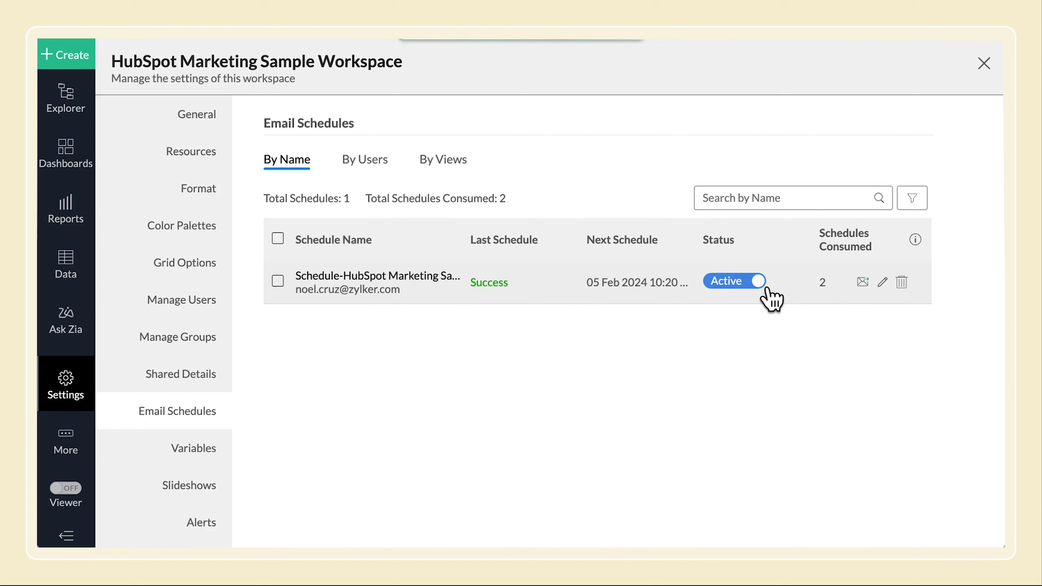
{"action": "left_click", "coordinate": [765, 286]}
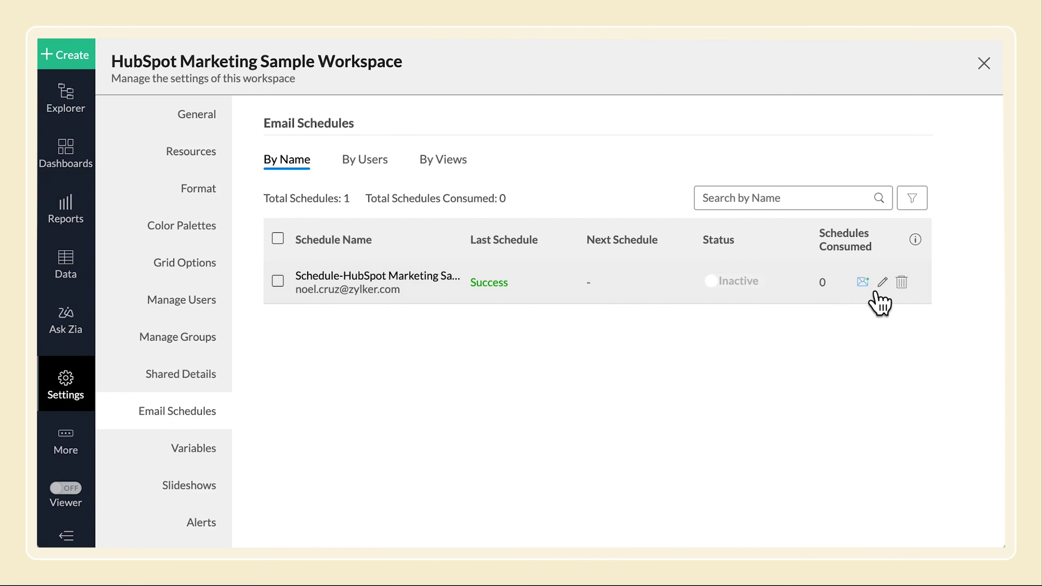